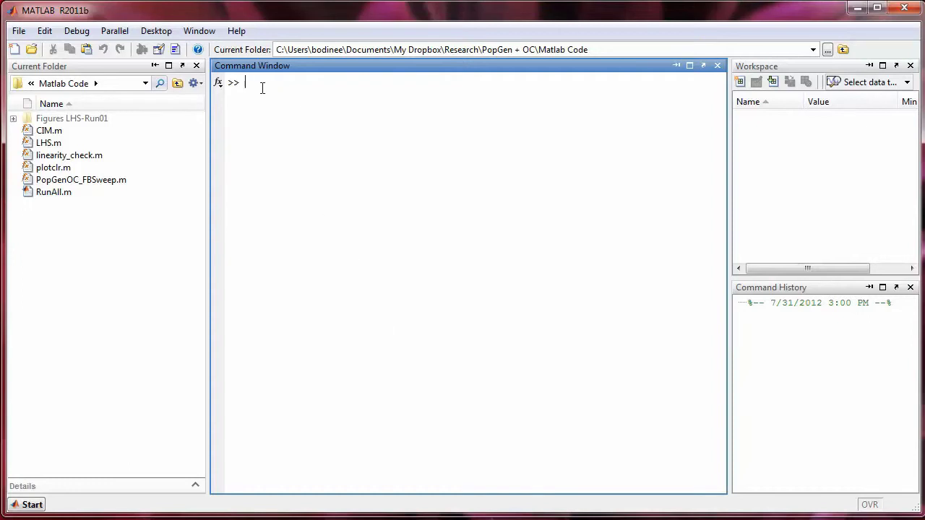
Evaluate 2+2 at the prompt to get ans = 4, then focus the Command History panel
{"action": "type", "text": "2+2"}
{"action": "key", "text": "Return"}
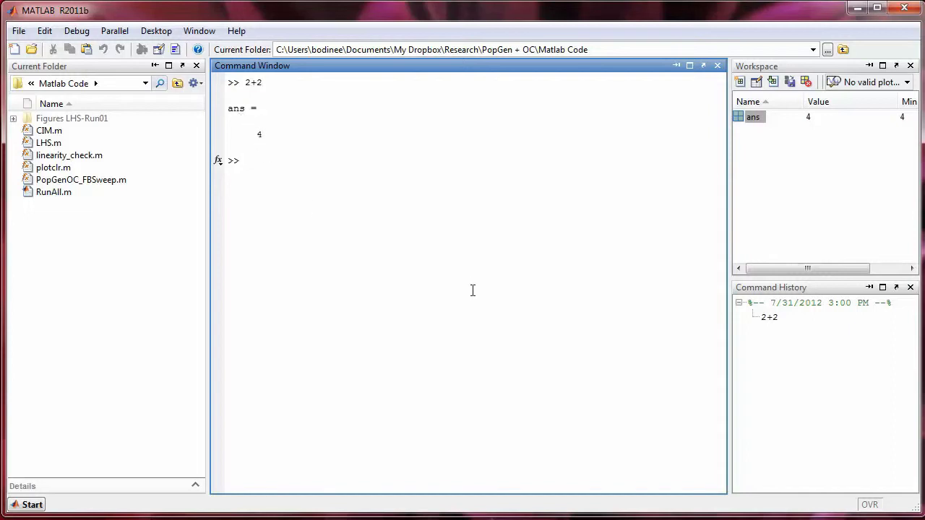
{"action": "left_click", "coordinate": [785, 358]}
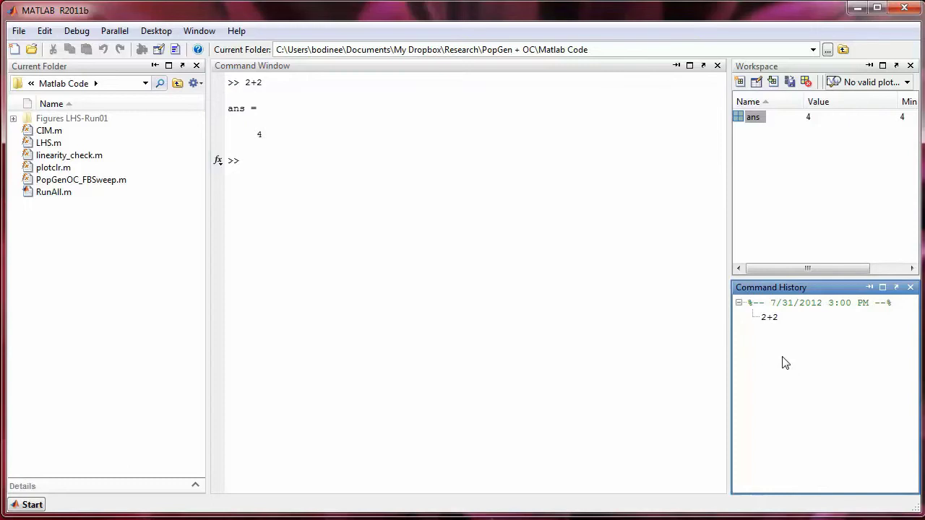
Clear the entire Command History from the 2+2 entry's context menu and confirm with Yes
{"action": "right_click", "coordinate": [747, 322]}
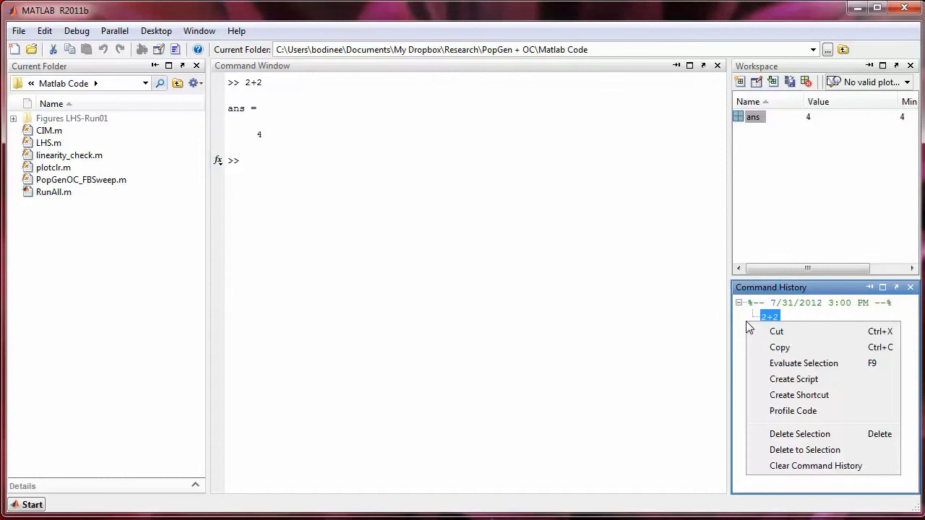
{"action": "left_click", "coordinate": [787, 466]}
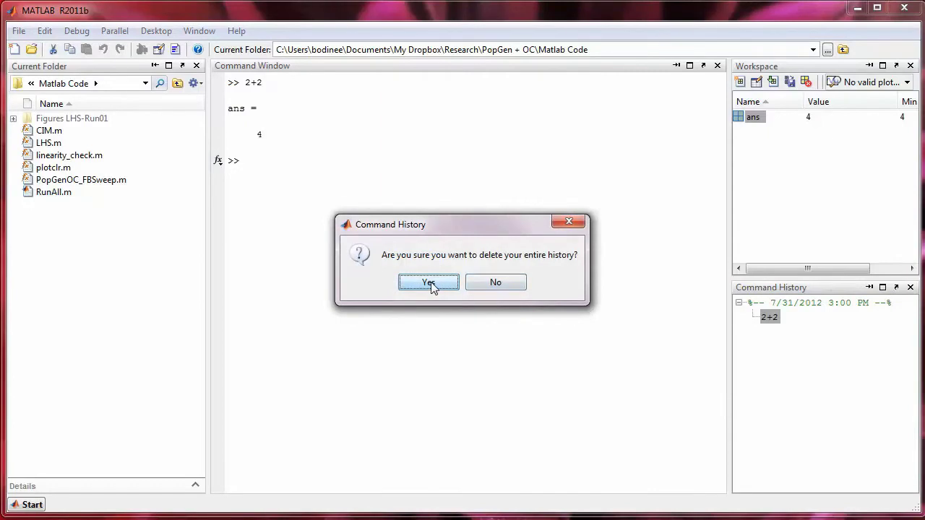
{"action": "left_click", "coordinate": [430, 282]}
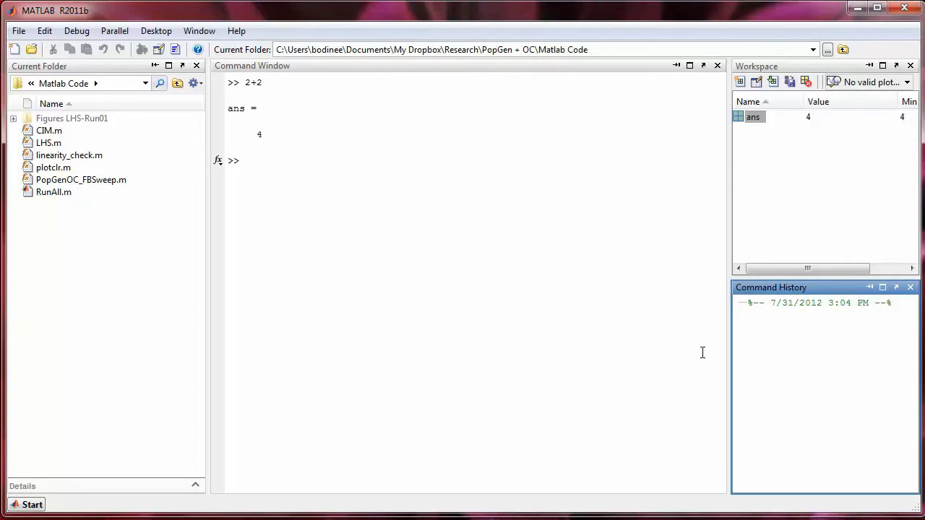
Select ans in the Workspace, then evaluate 3+3 so ans becomes 6
{"action": "left_click", "coordinate": [796, 161]}
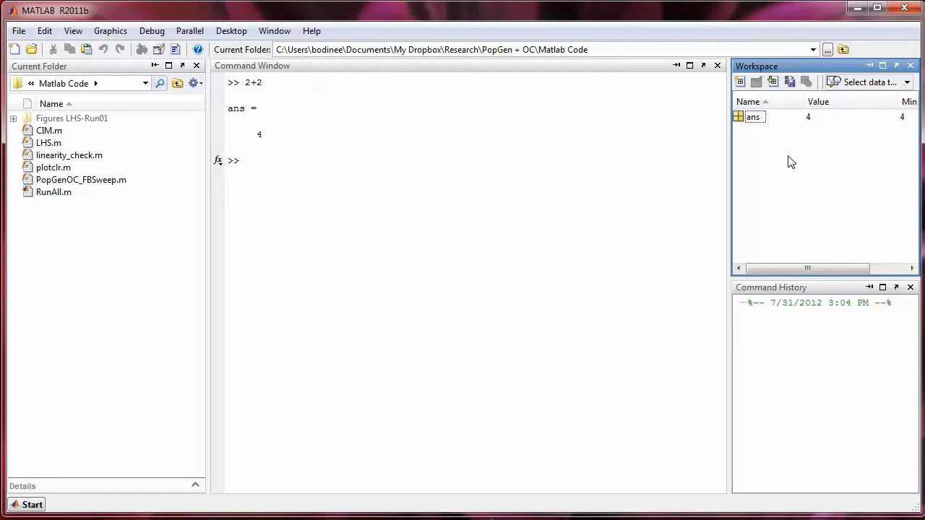
{"action": "left_click", "coordinate": [753, 120]}
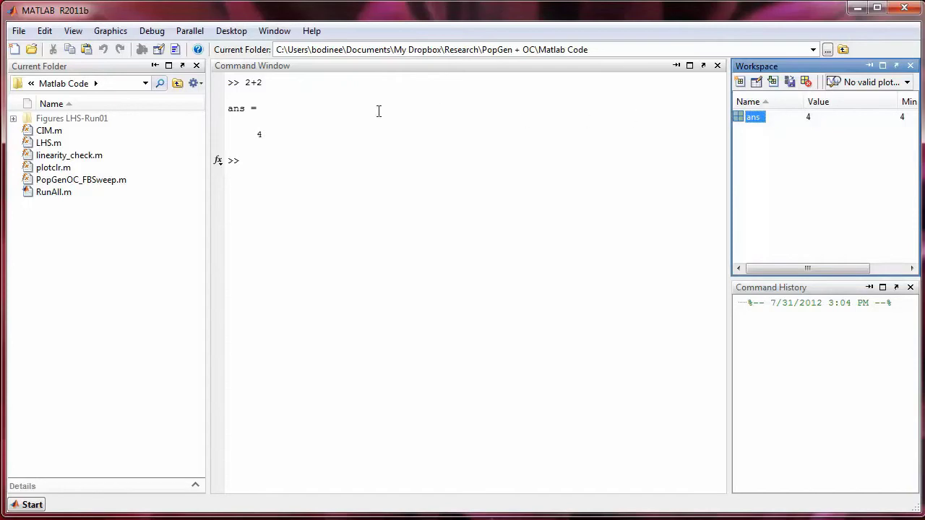
{"action": "left_click", "coordinate": [275, 160]}
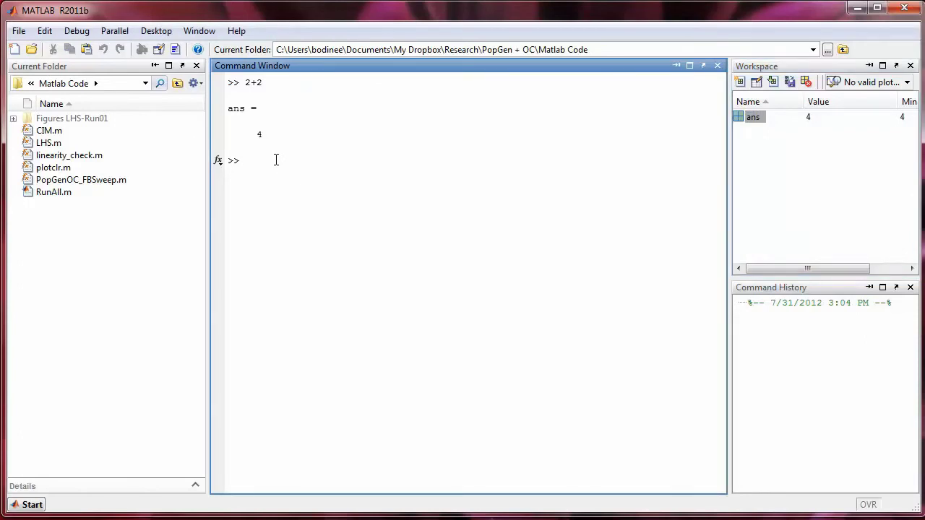
{"action": "type", "text": "3+3"}
{"action": "key", "text": "Return"}
{"action": "left_click", "coordinate": [798, 180]}
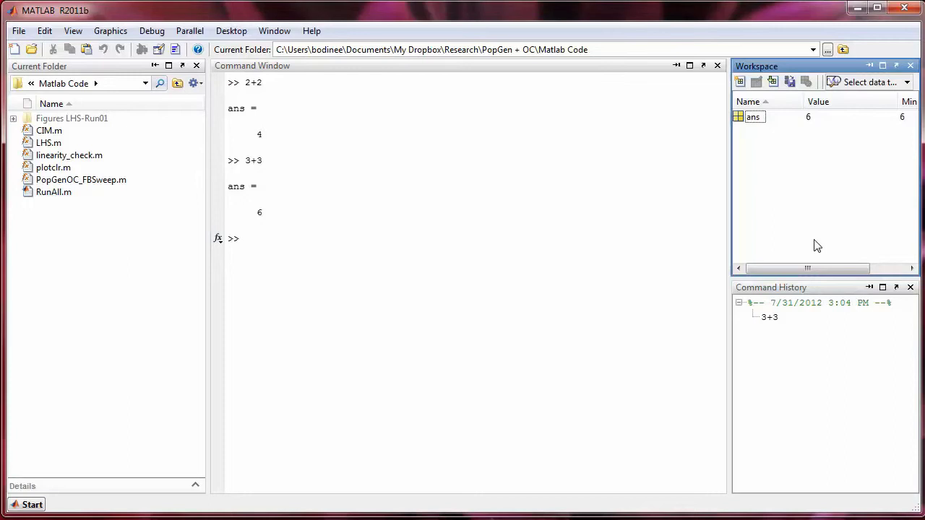
{"action": "left_click", "coordinate": [65, 280]}
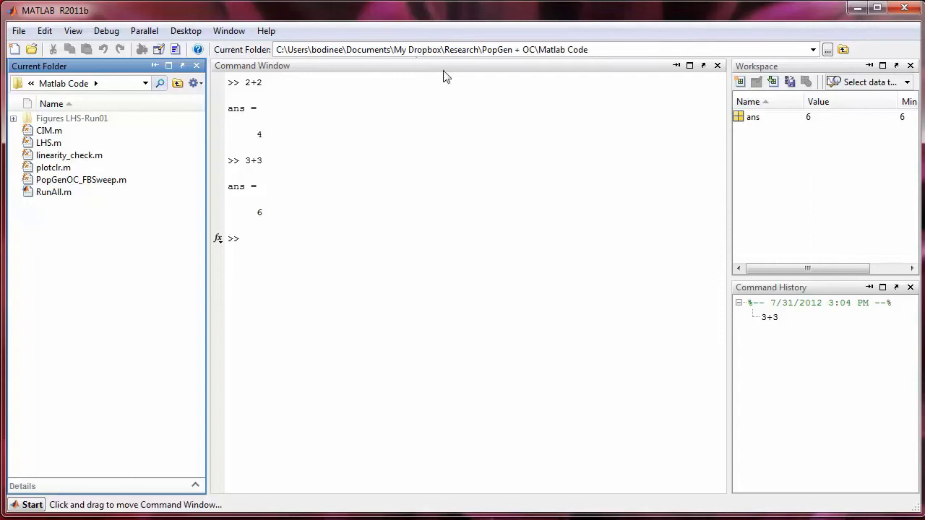
Browse through Computer > Removable Disk (F:) and make Math 315 the current folder
{"action": "left_click", "coordinate": [828, 50]}
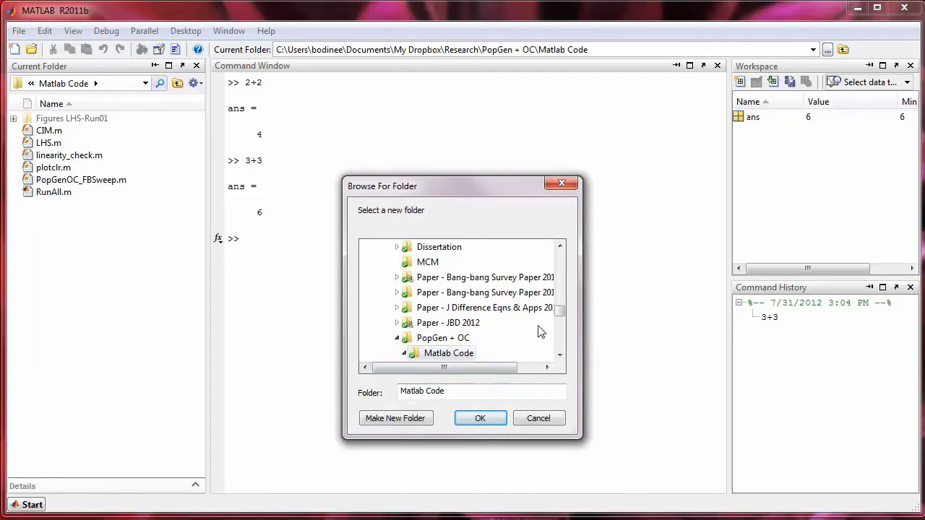
{"action": "left_click_drag", "start_coordinate": [559, 310], "coordinate": [564, 248]}
{"action": "left_click", "coordinate": [368, 278]}
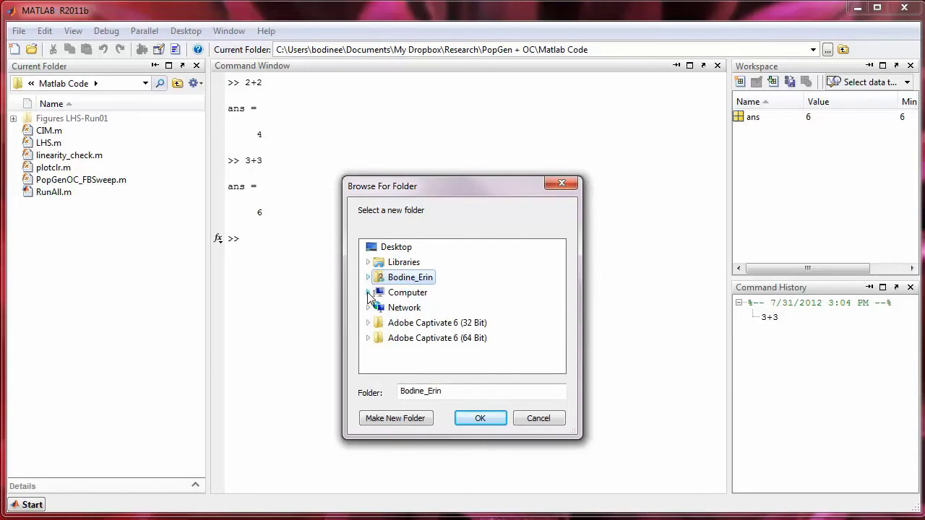
{"action": "left_click", "coordinate": [366, 292]}
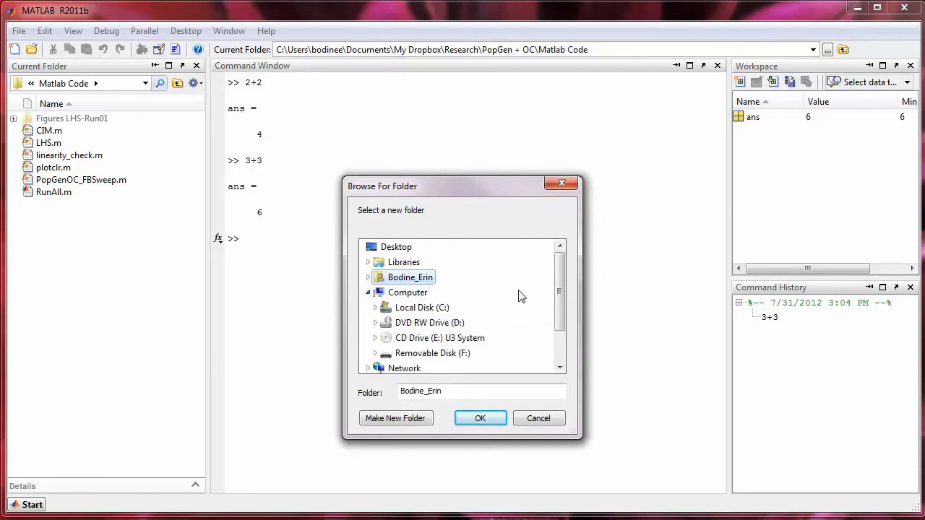
{"action": "left_click_drag", "start_coordinate": [558, 286], "coordinate": [558, 291]}
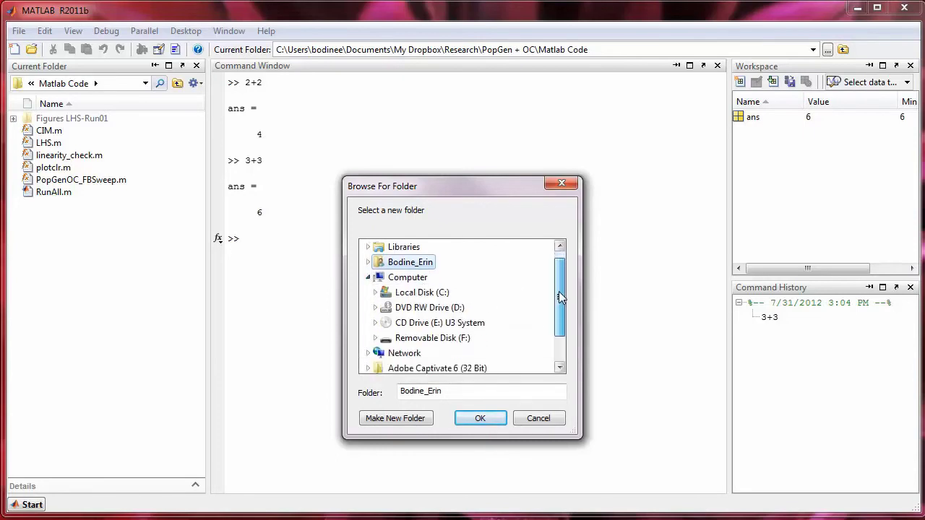
{"action": "left_click", "coordinate": [375, 338]}
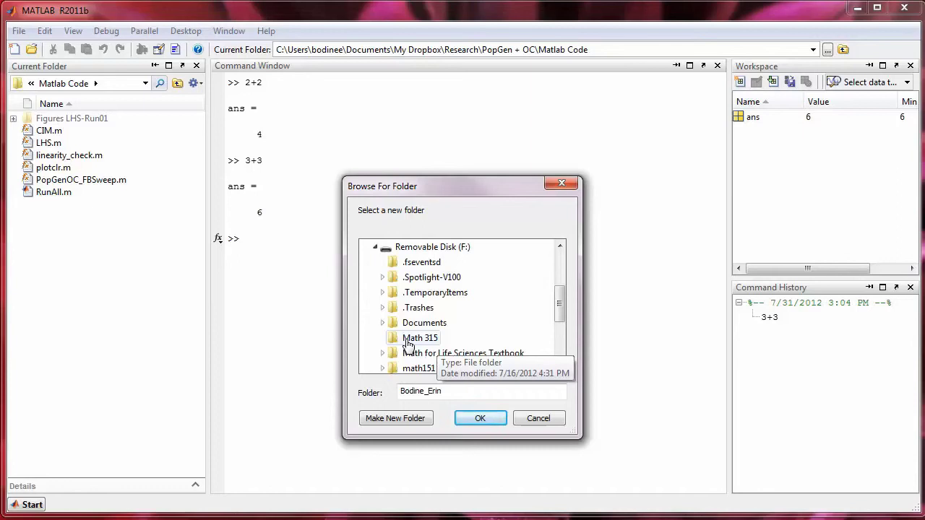
{"action": "left_click", "coordinate": [408, 343]}
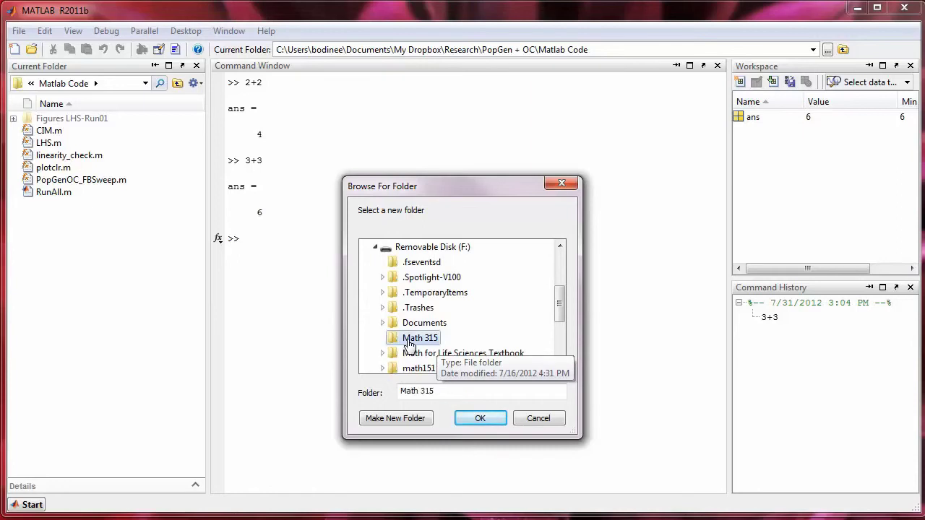
{"action": "left_click", "coordinate": [480, 418]}
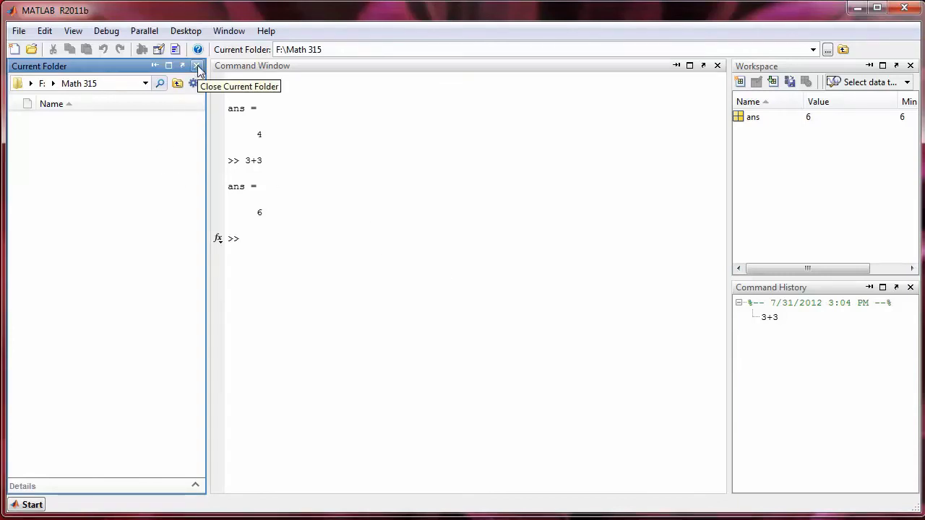
Close and reopen Current Folder, then close Command History via the Desktop menu
{"action": "left_click", "coordinate": [197, 66]}
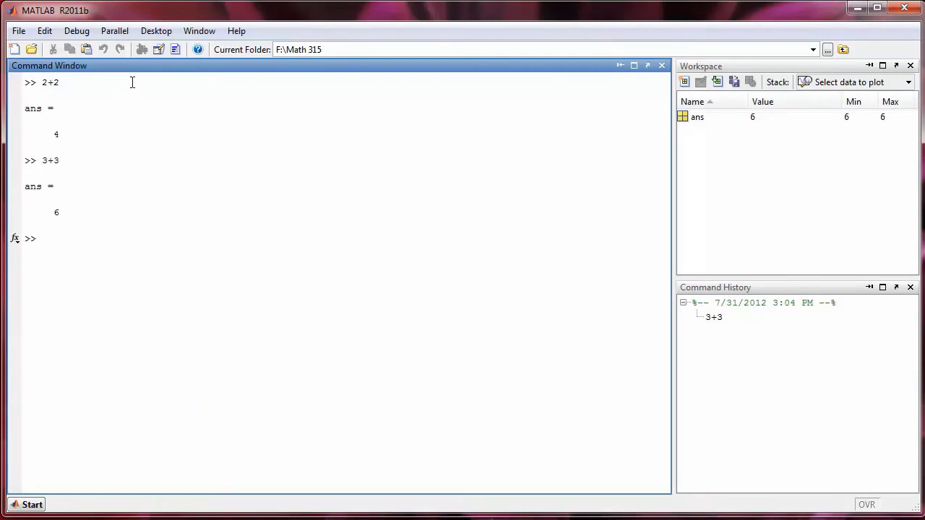
{"action": "left_click", "coordinate": [158, 35]}
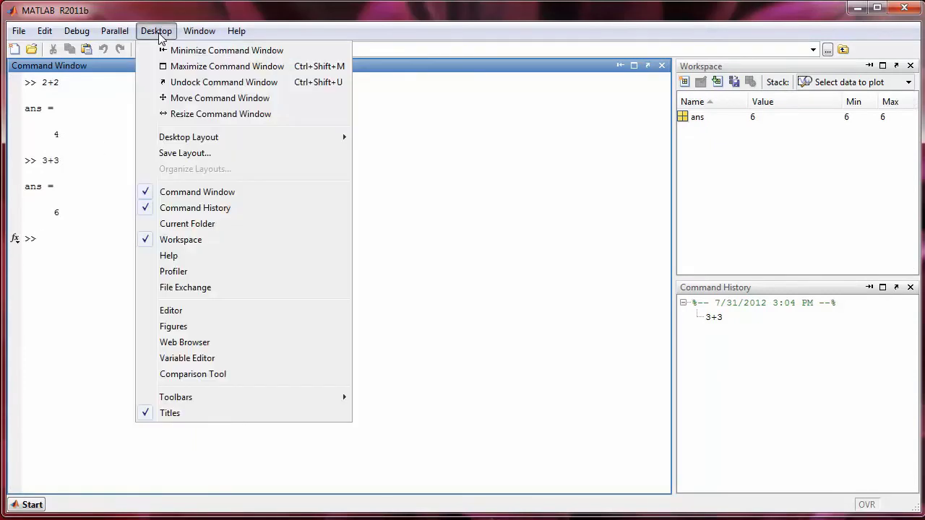
{"action": "left_click", "coordinate": [165, 224]}
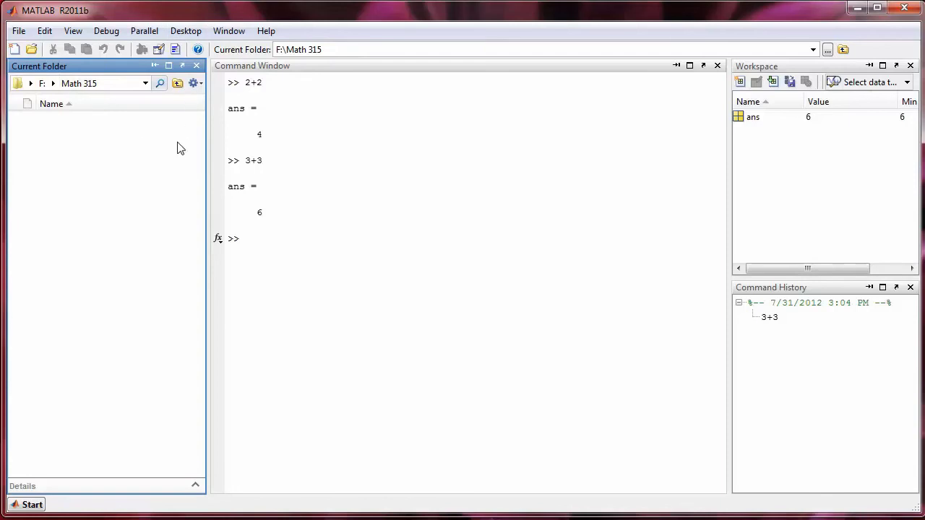
{"action": "left_click", "coordinate": [187, 31]}
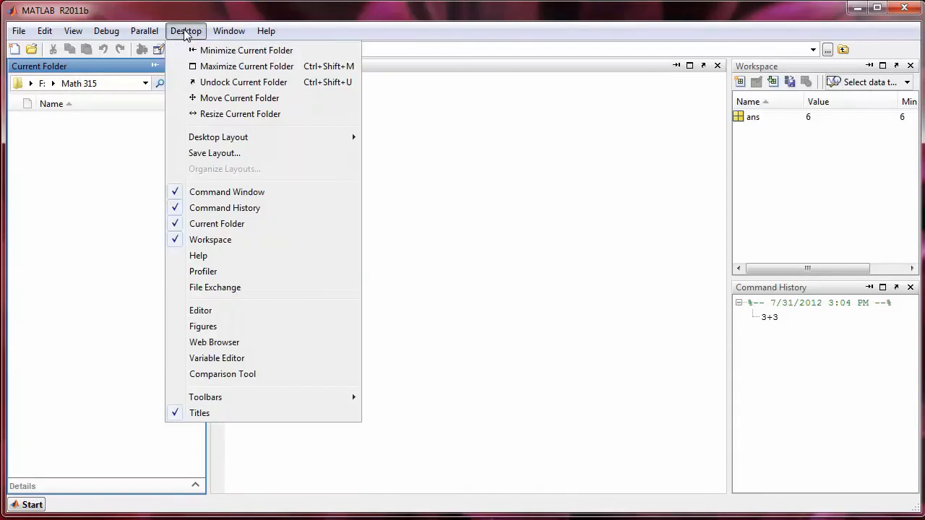
{"action": "left_click", "coordinate": [205, 214]}
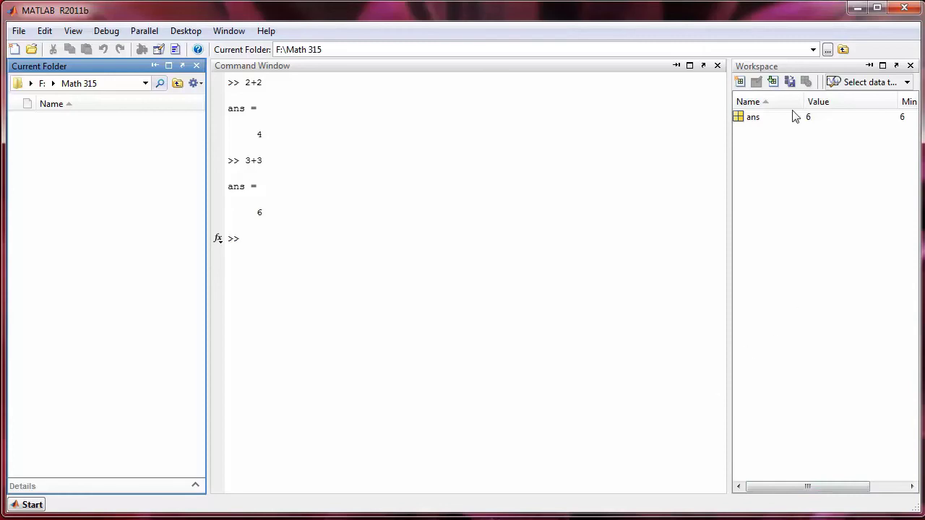
Dock the Workspace as a tab beside Current Folder and switch between the two tabs
{"action": "left_click_drag", "start_coordinate": [782, 65], "coordinate": [360, 65]}
{"action": "left_click_drag", "start_coordinate": [207, 68], "coordinate": [154, 68]}
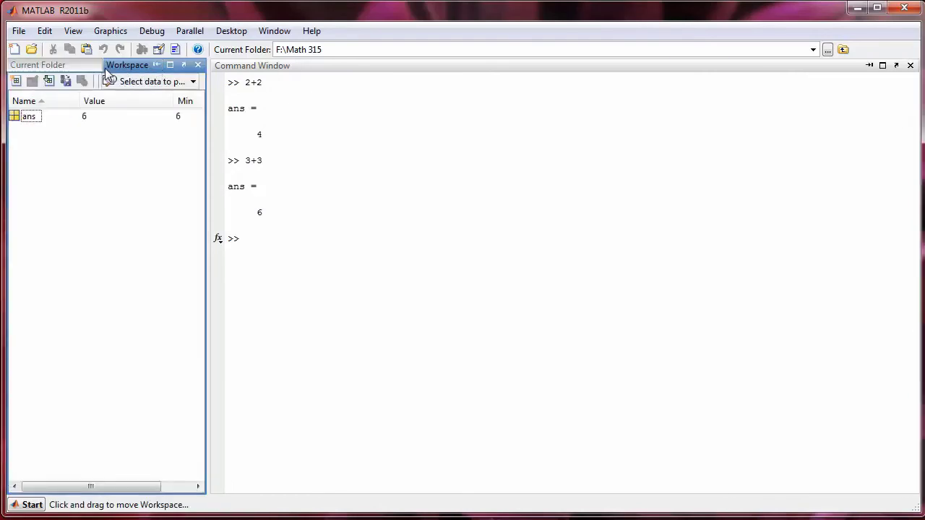
{"action": "left_click", "coordinate": [41, 69]}
{"action": "left_click", "coordinate": [159, 64]}
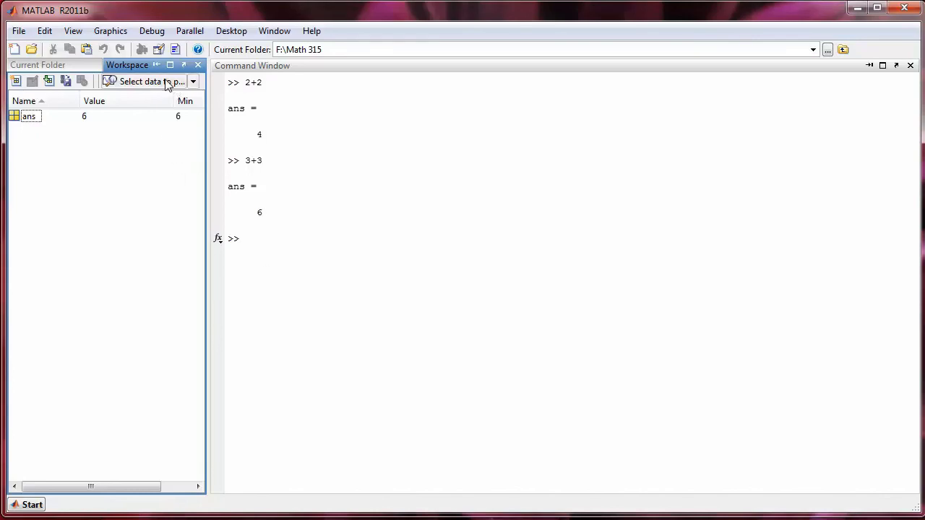
{"action": "right_click", "coordinate": [125, 66]}
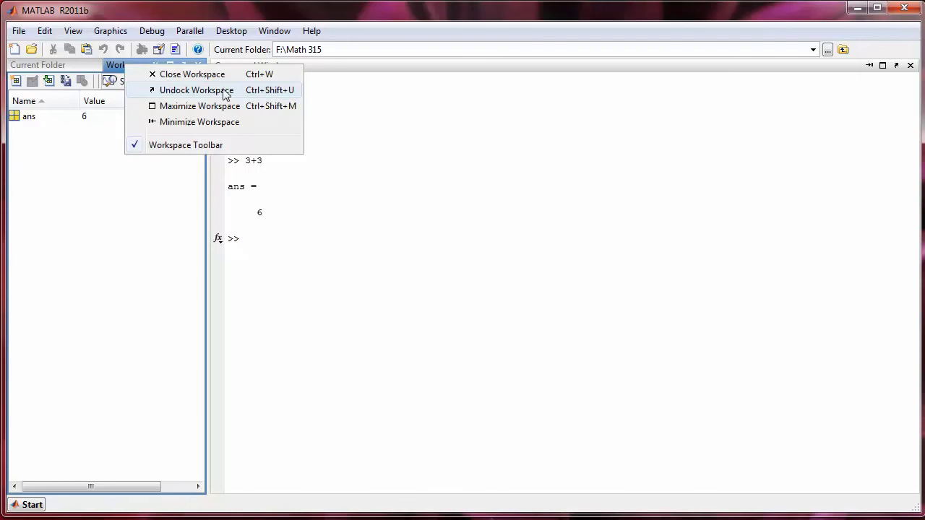
{"action": "left_click", "coordinate": [114, 70]}
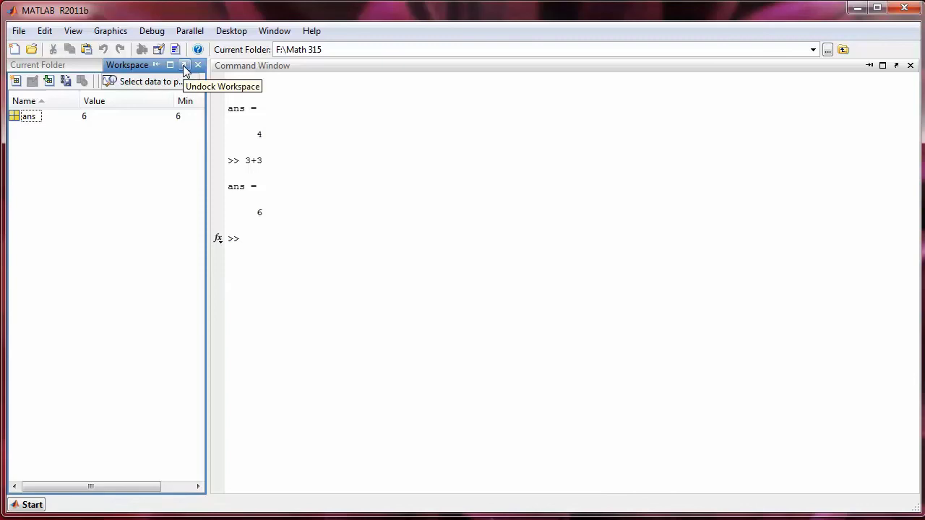
{"action": "left_click", "coordinate": [183, 67]}
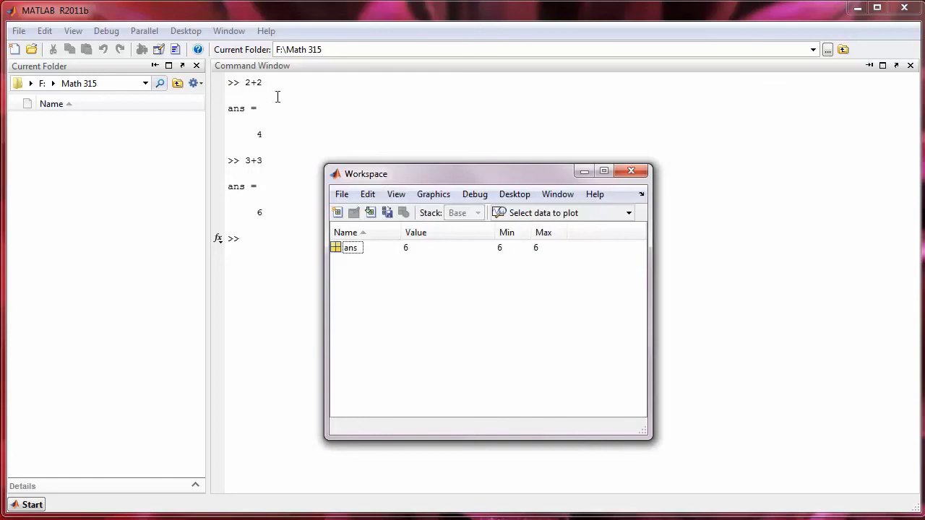
{"action": "left_click", "coordinate": [641, 195]}
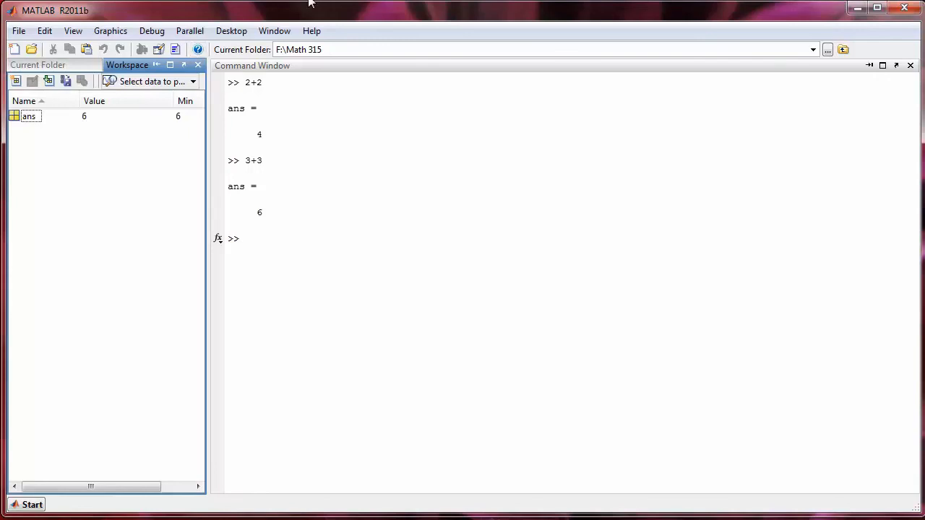
{"action": "left_click", "coordinate": [246, 33]}
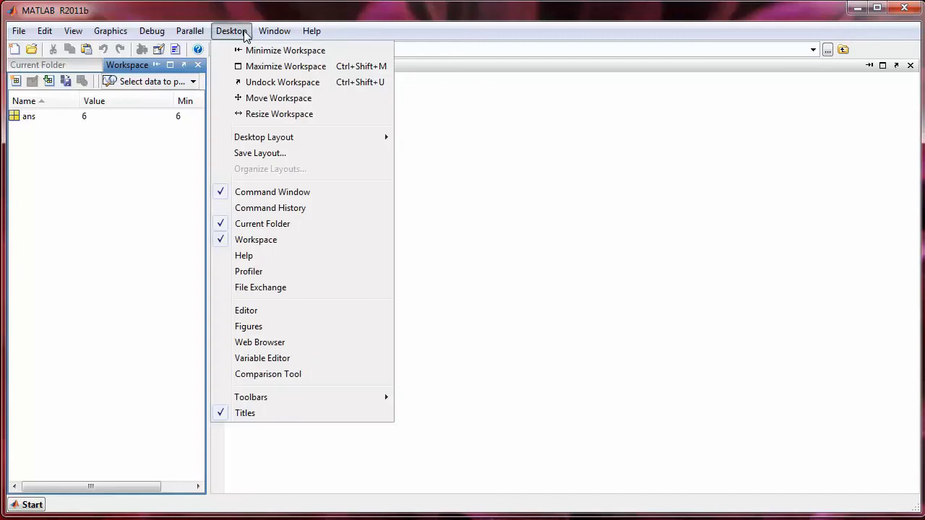
{"action": "mouse_move", "coordinate": [239, 142]}
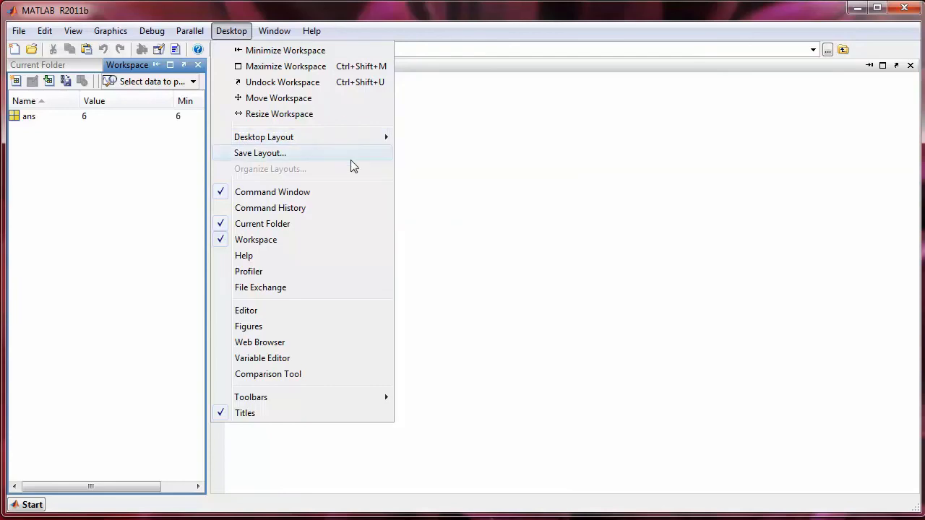
{"action": "left_click", "coordinate": [233, 34]}
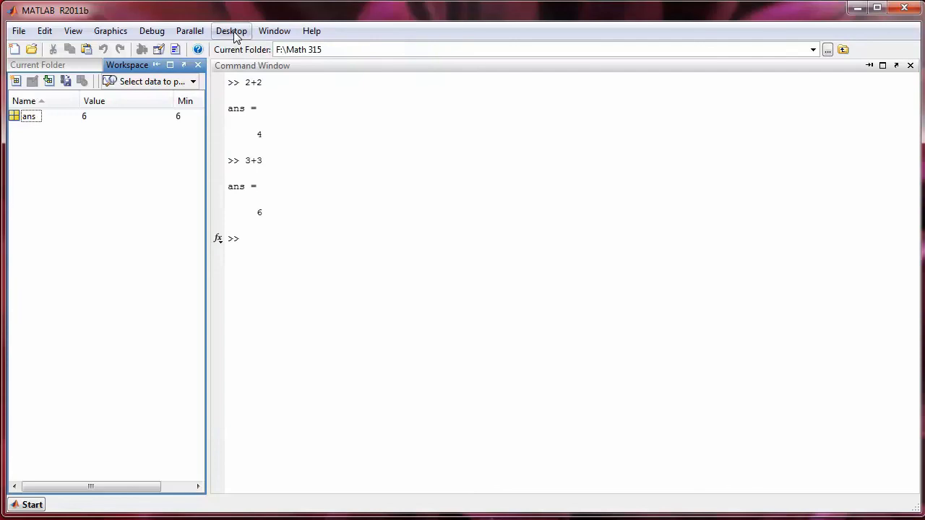